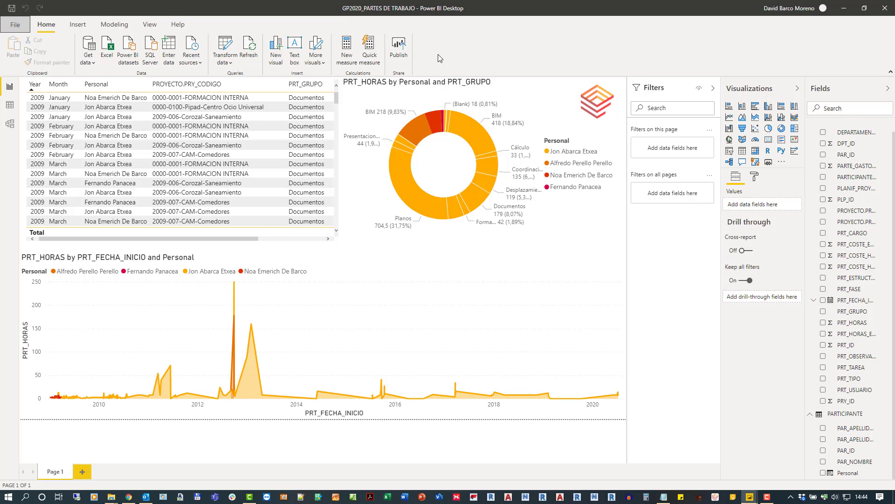
Fill in a SQL Server import connection with server servidor\Gestproject2020 and database Gestproject2020, and cancel it
click(156, 66)
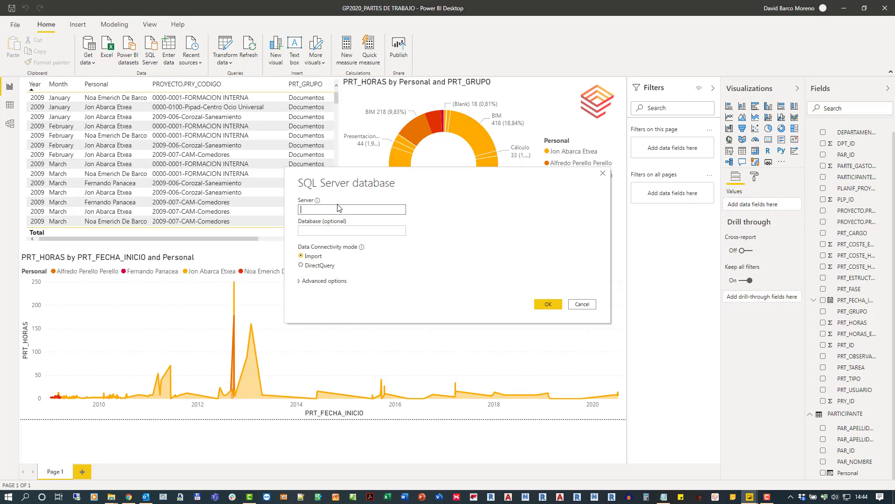
text(servidor\Gestproject2020)
click(360, 229)
text(Gestproject2020)
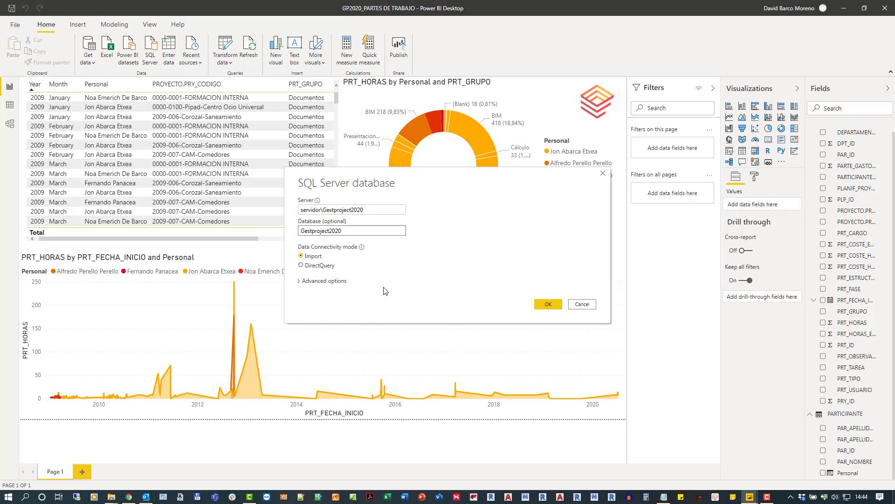
click(582, 304)
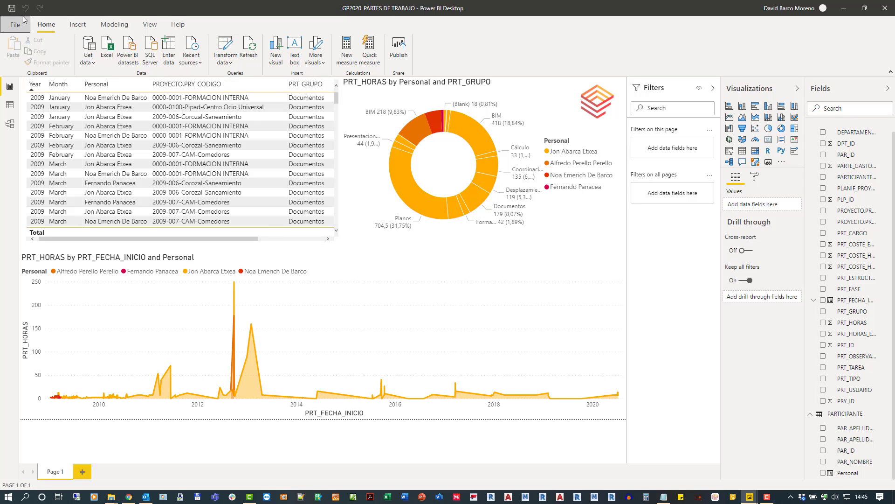
Try changing the current file's data source server to SERVIDOR\GESTPROJECT2020 in the data source settings
click(229, 64)
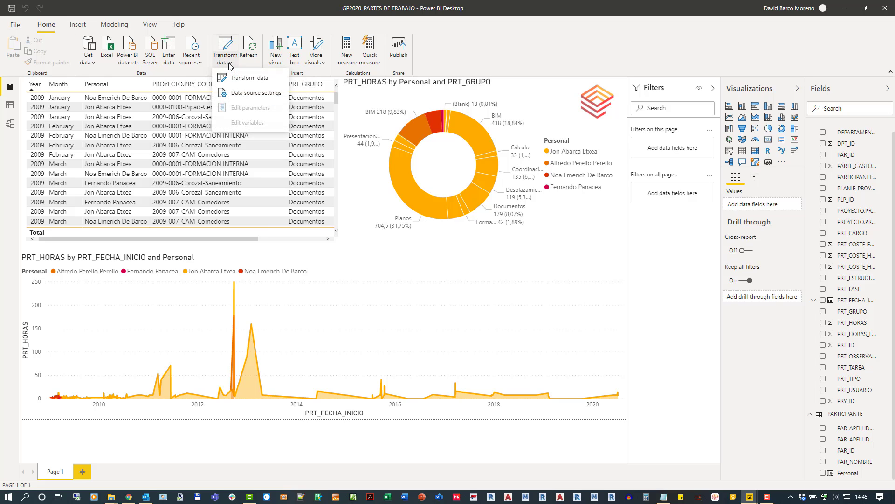
click(264, 96)
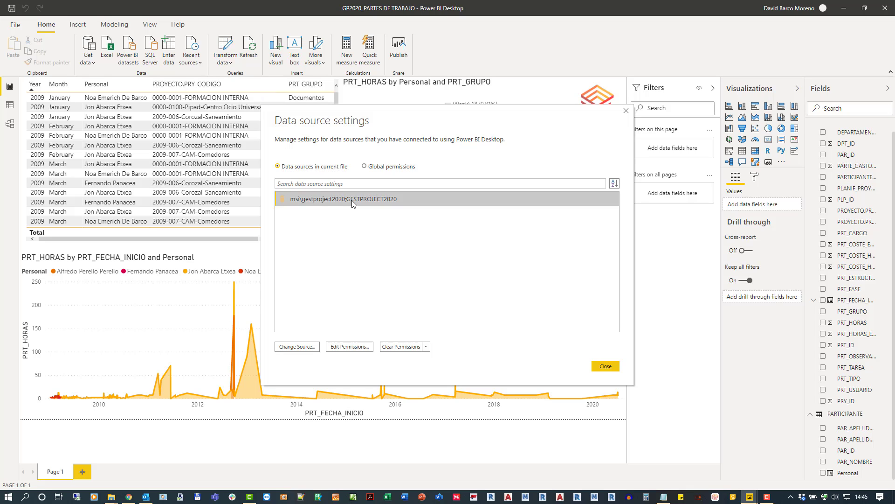
click(306, 347)
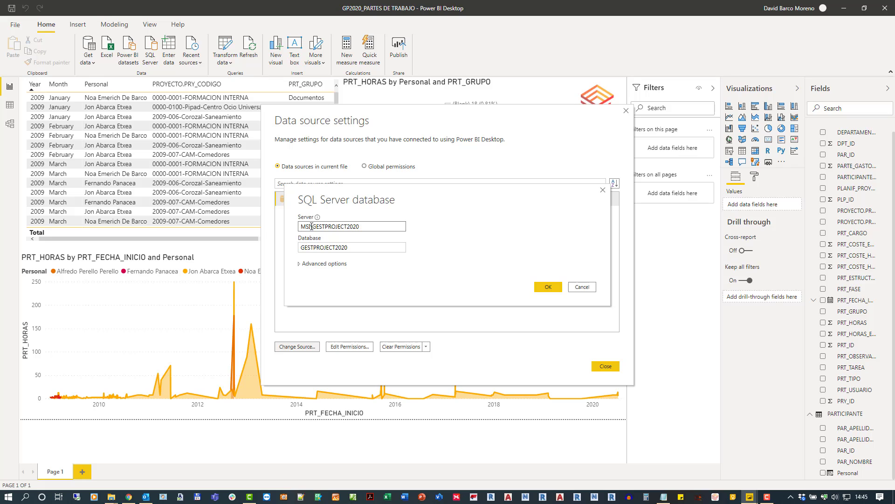
double_click(311, 227)
text(SERVIDOR)
click(548, 287)
Check the database login details in the Notepad note, and close the data source settings without changing the source
key(alt+Tab)
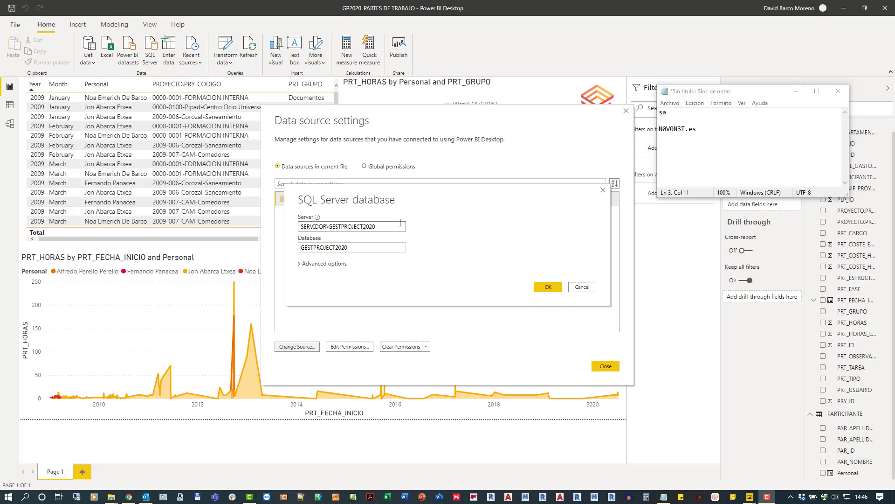
drag(677, 113, 661, 113)
click(725, 137)
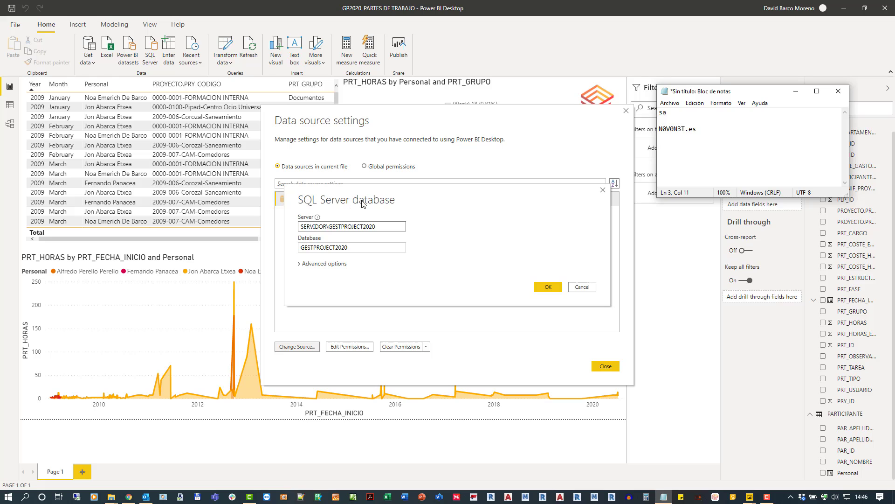
click(579, 287)
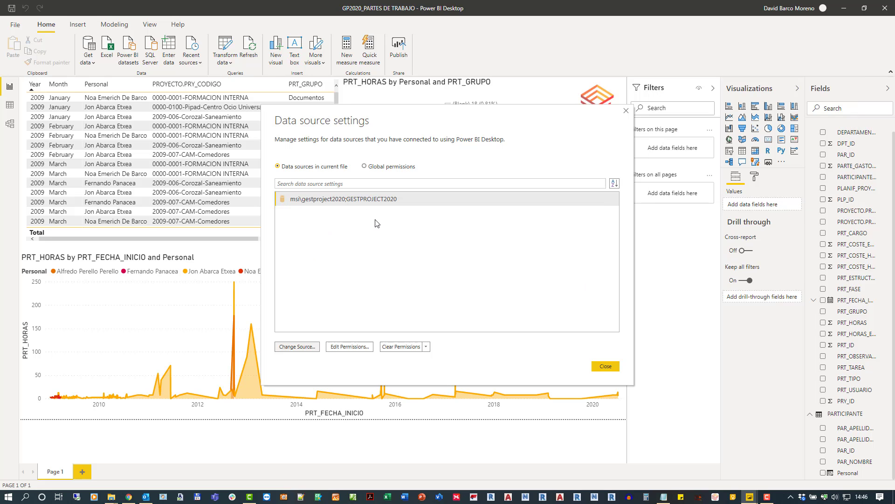
click(355, 201)
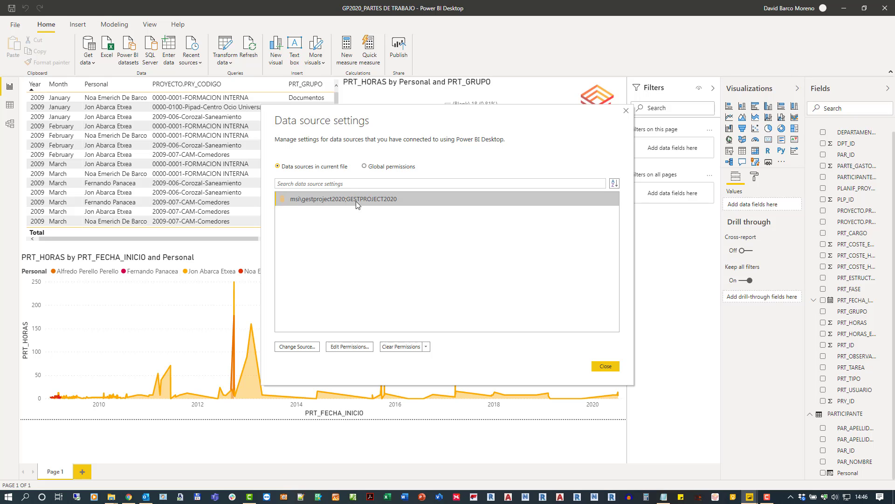
click(605, 365)
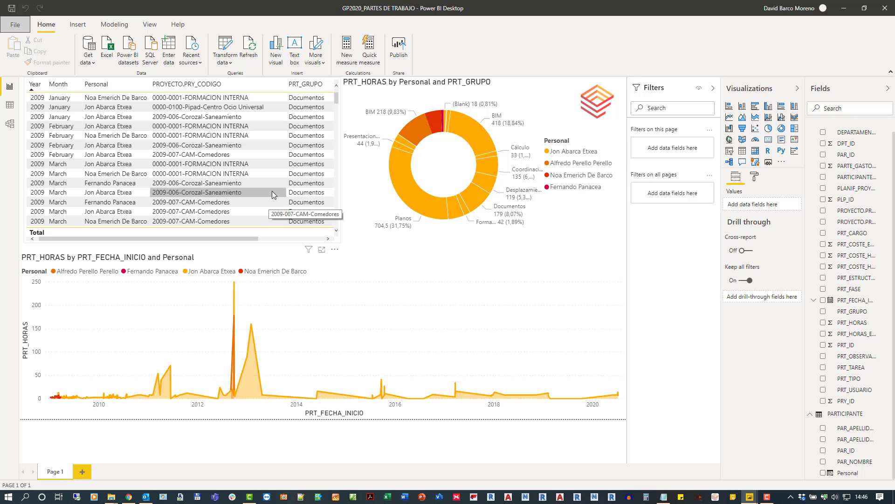
Examine the rows and columns of the PARTE and PARTICIPANTE tables in the data view
click(10, 107)
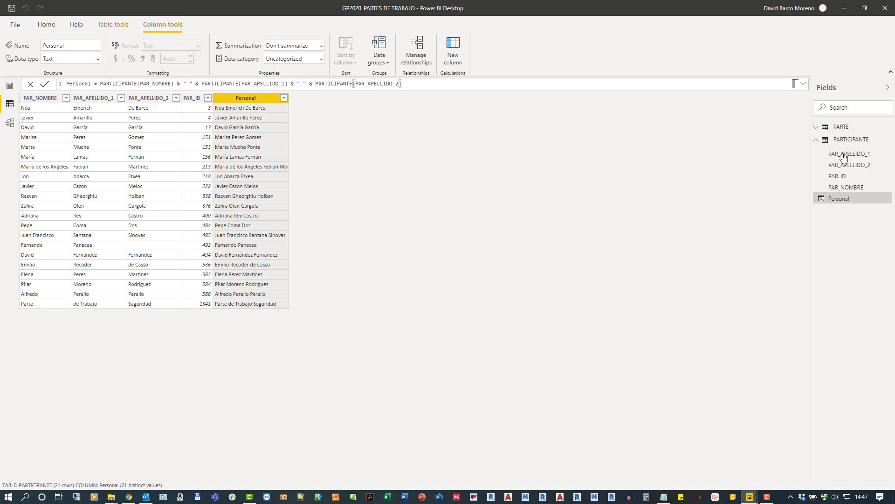
click(824, 140)
click(843, 131)
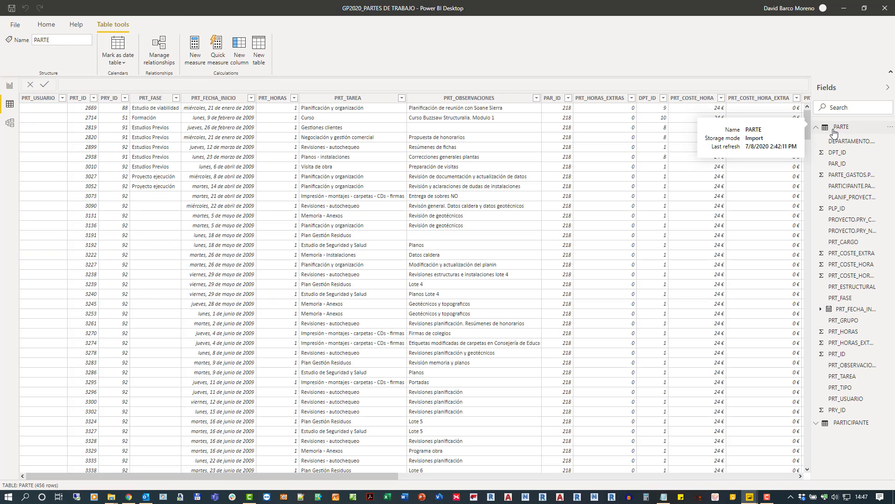
click(816, 127)
click(839, 140)
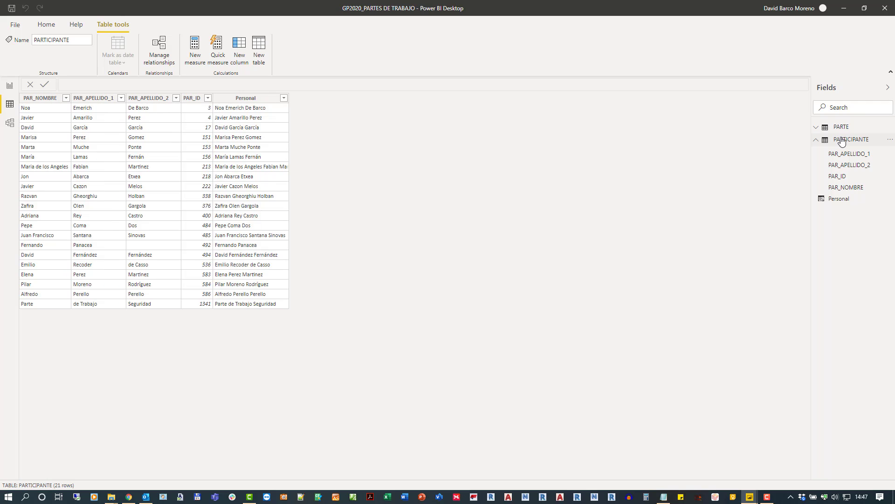
click(826, 128)
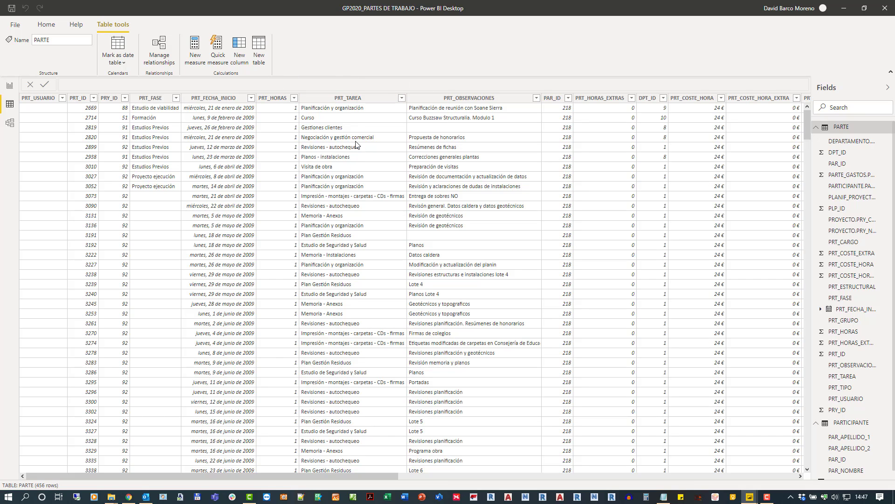
Select the PRT_TAREA column of the PARTE table and examine its name and data type
click(347, 98)
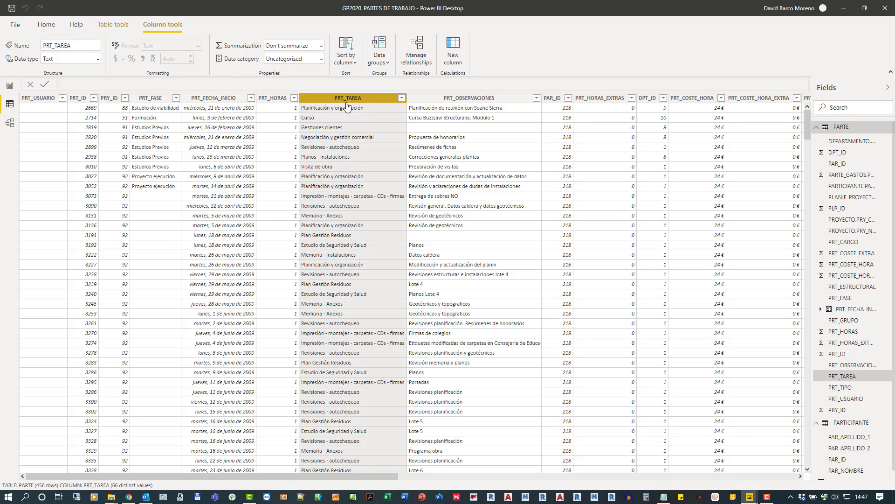
mouse_move(7, 31)
mouse_down()
mouse_move(44, 68)
mouse_move(107, 69)
mouse_up()
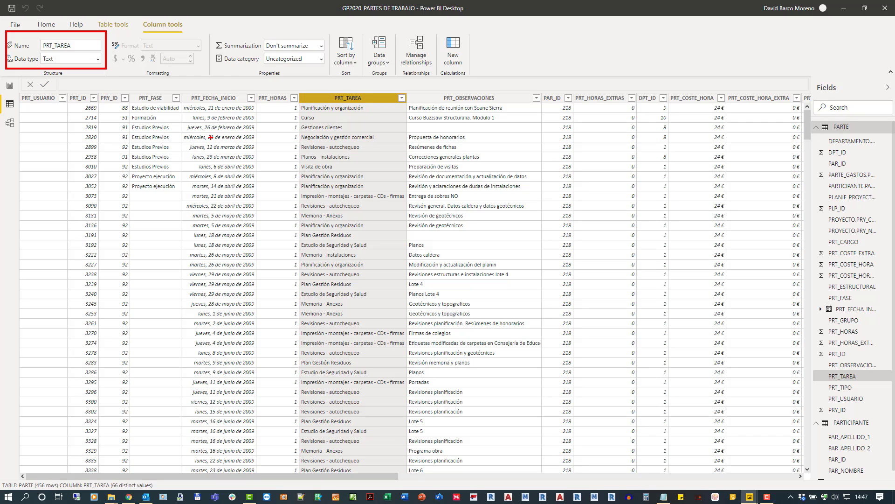
key(Escape)
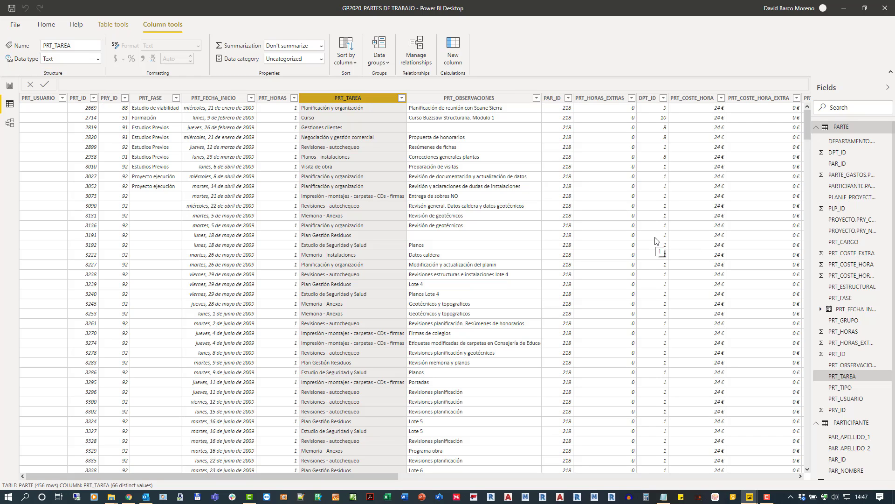
In the model view, move the PARTICIPANTE table slightly down and away from PARTE, and inspect the PAR_ID field linking them
click(9, 123)
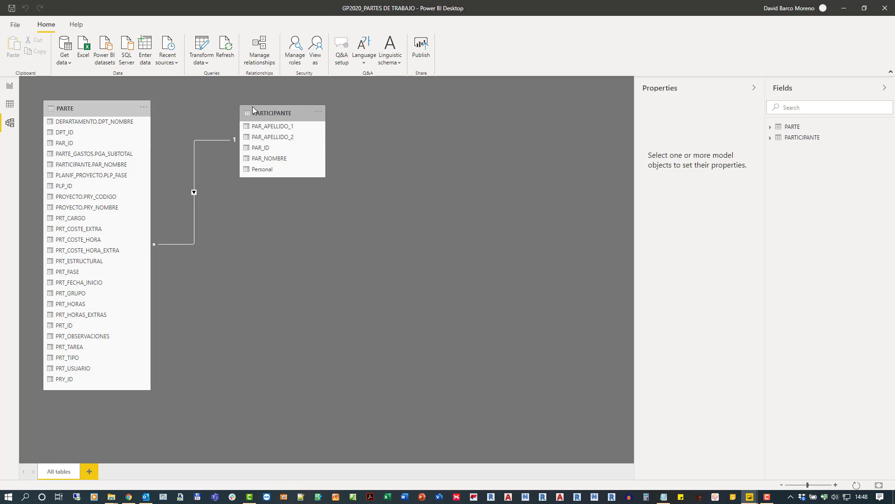
drag(267, 112, 282, 133)
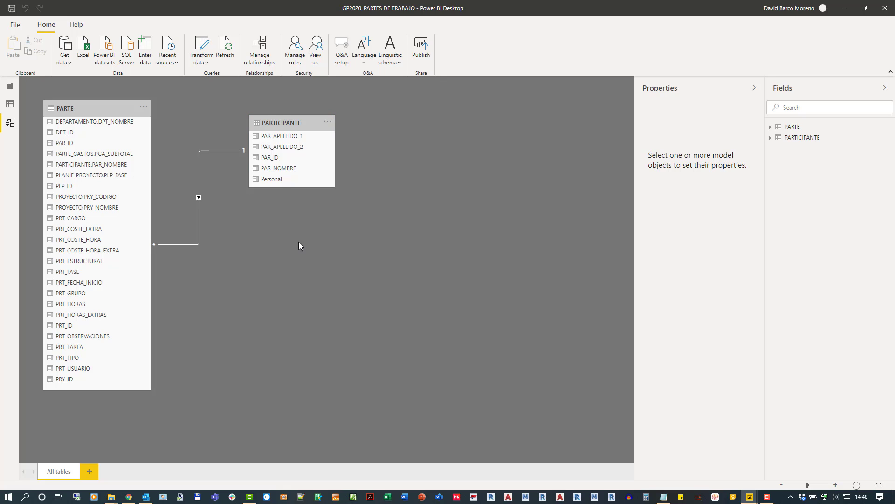
click(76, 145)
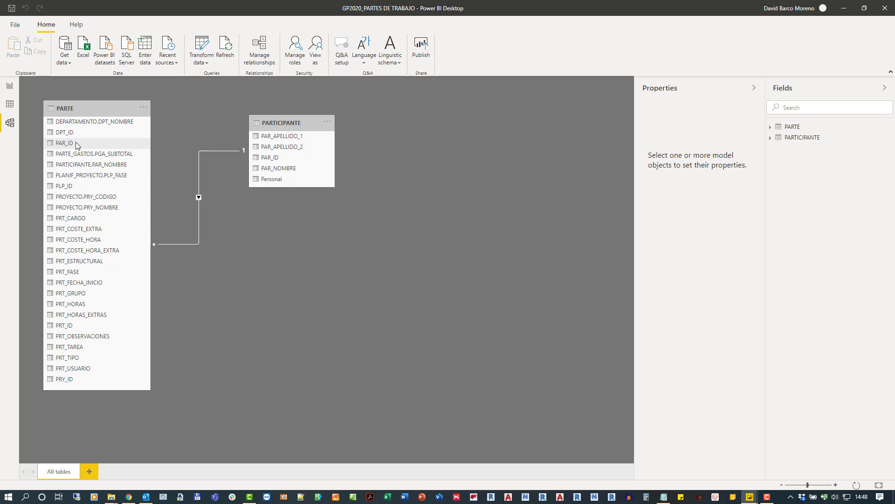
click(273, 160)
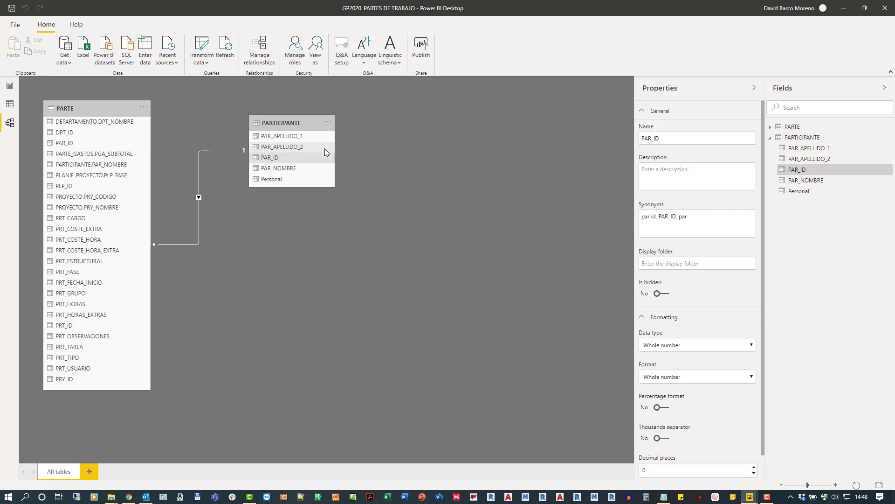
click(378, 238)
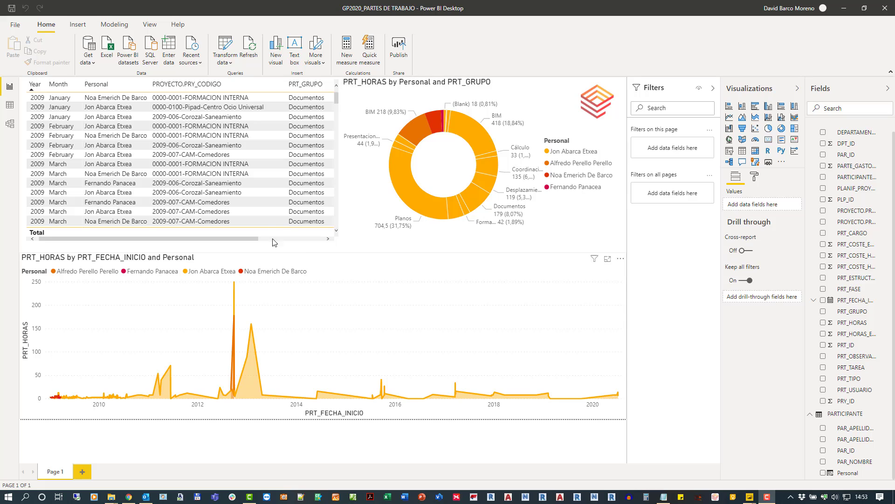
Open the Power Query Editor and connect to the recent source MSI\Gestproject2020: Gestproject2020
click(231, 63)
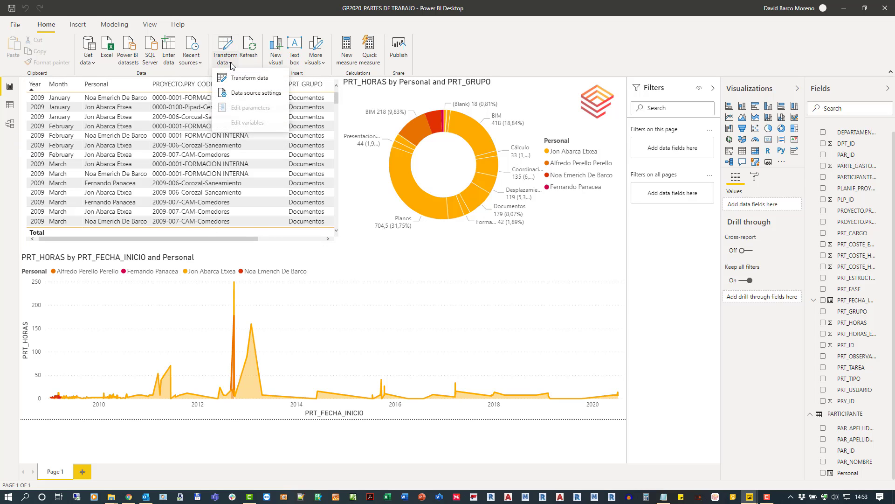
click(238, 78)
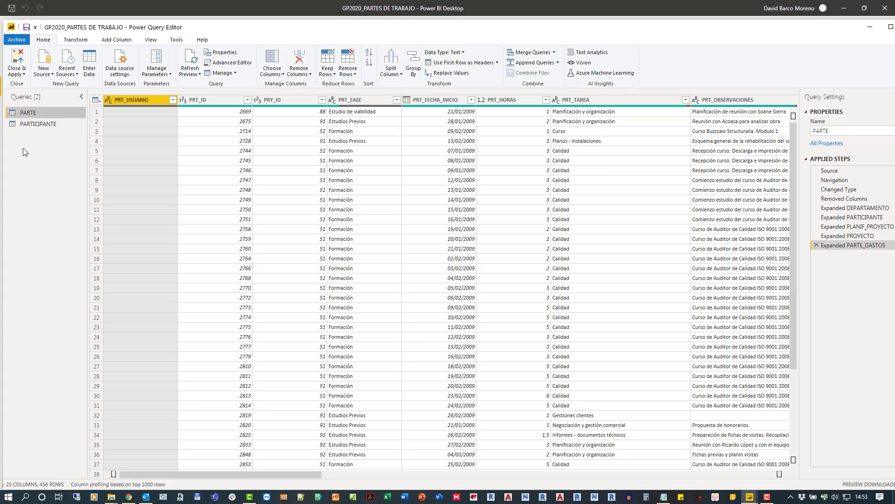
click(68, 71)
click(67, 68)
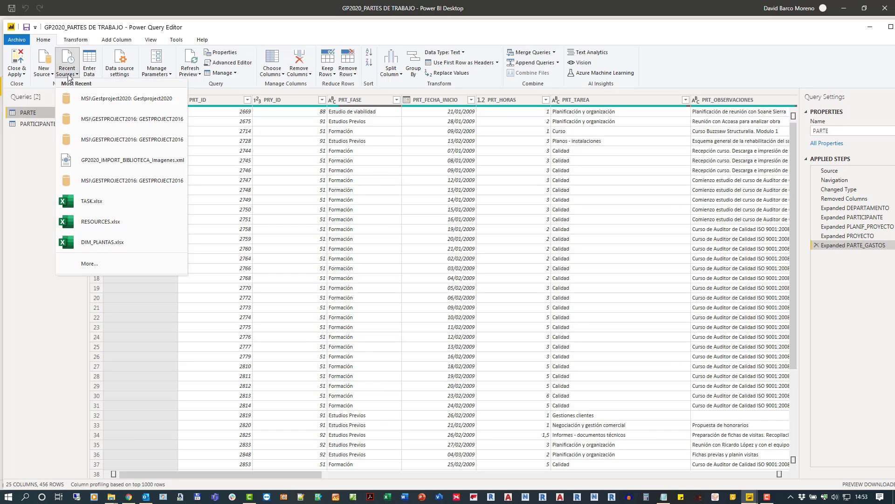
click(111, 101)
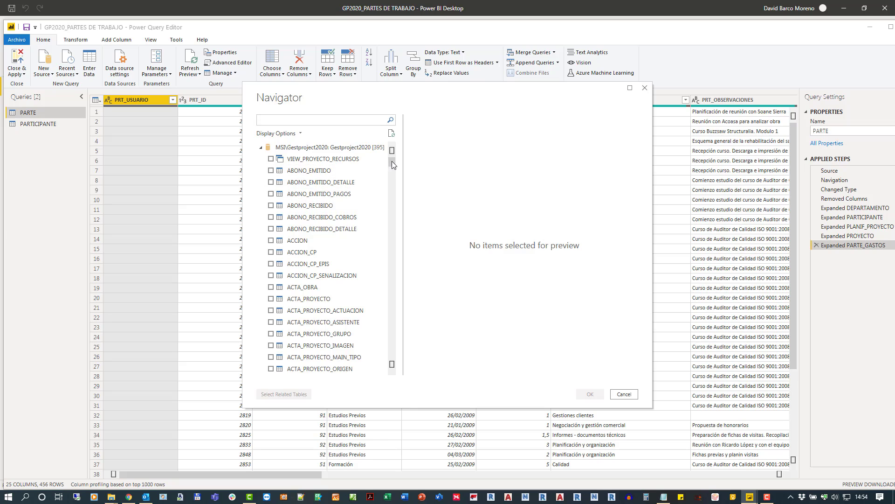
Look through the Gestproject2020 table list for the projects table
drag(392, 161, 394, 219)
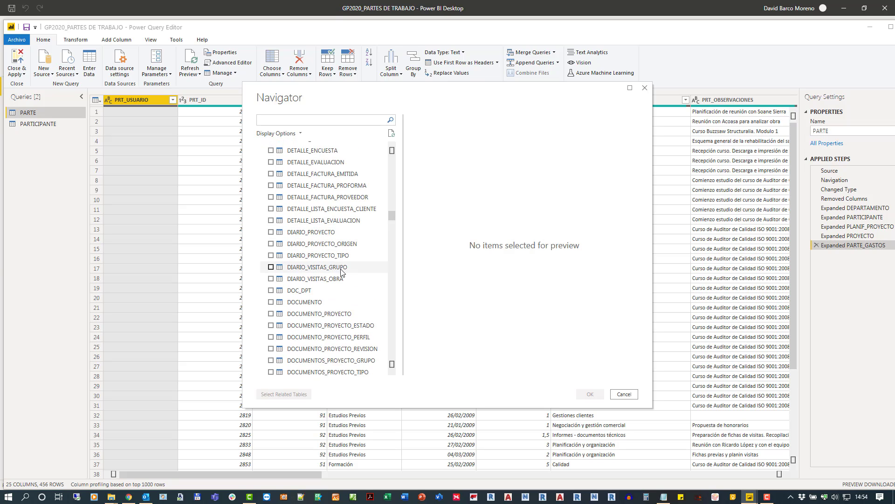
scroll(345, 278, down, 3)
scroll(344, 278, down, 12)
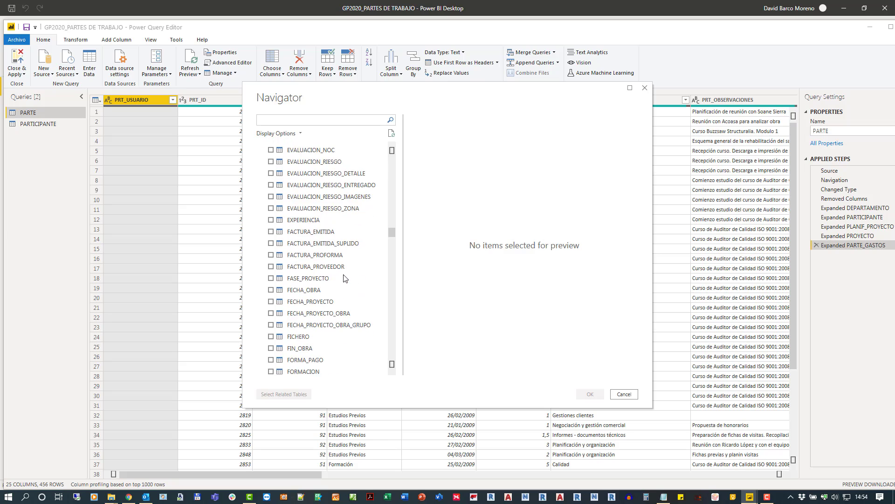
scroll(344, 277, down, 12)
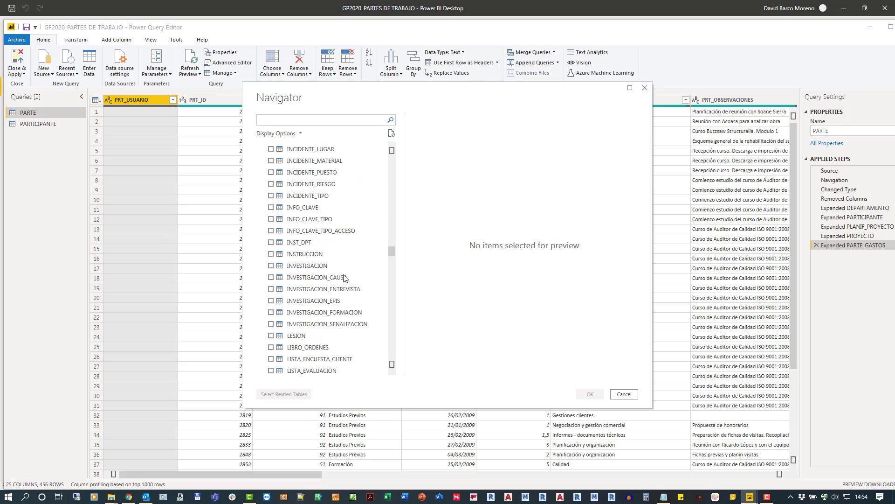
scroll(344, 278, down, 4)
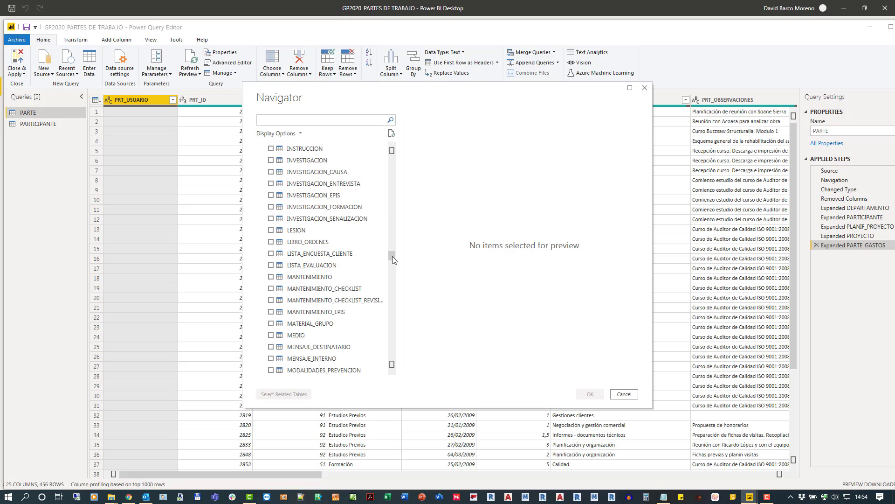
drag(392, 256, 393, 149)
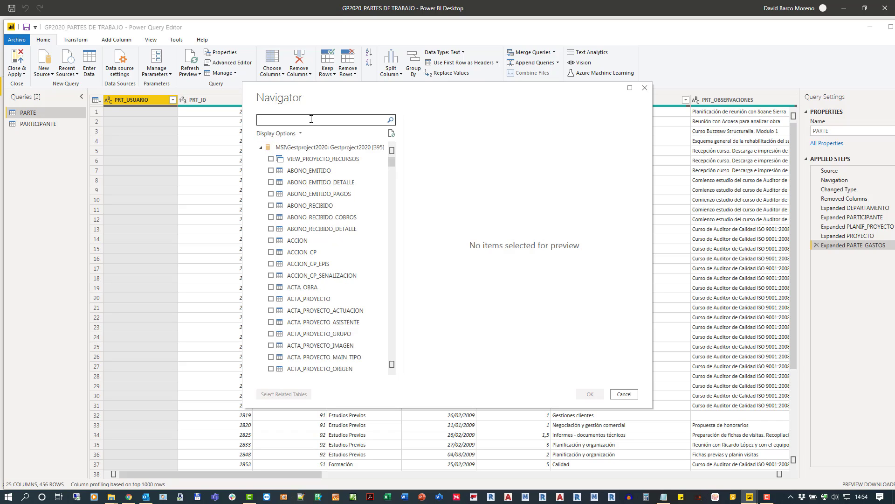
Search the database tables for "proyecto" and load the PROYECTO table using the Import connection mode
click(311, 119)
text(proyectos)
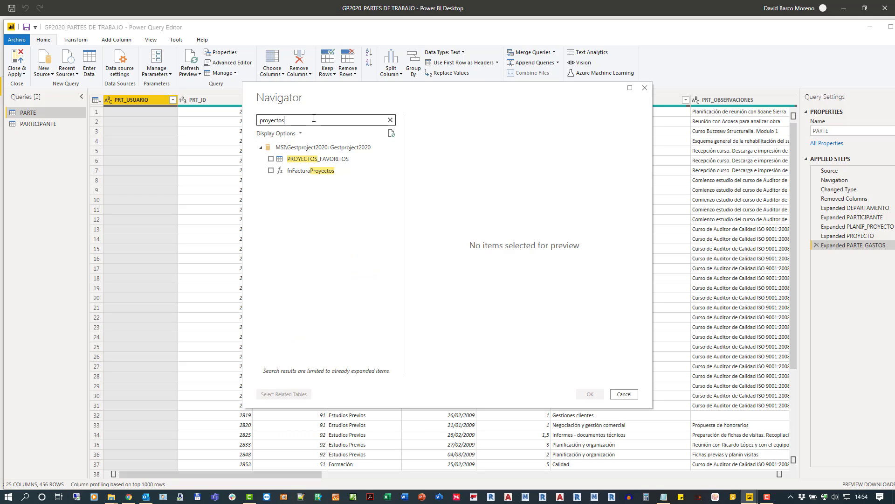
click(314, 119)
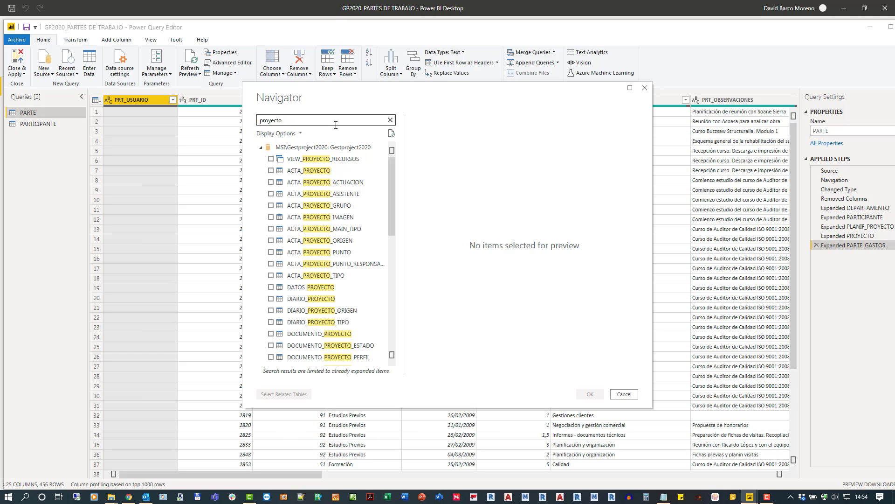
scroll(373, 271, down, 3)
scroll(374, 302, down, 2)
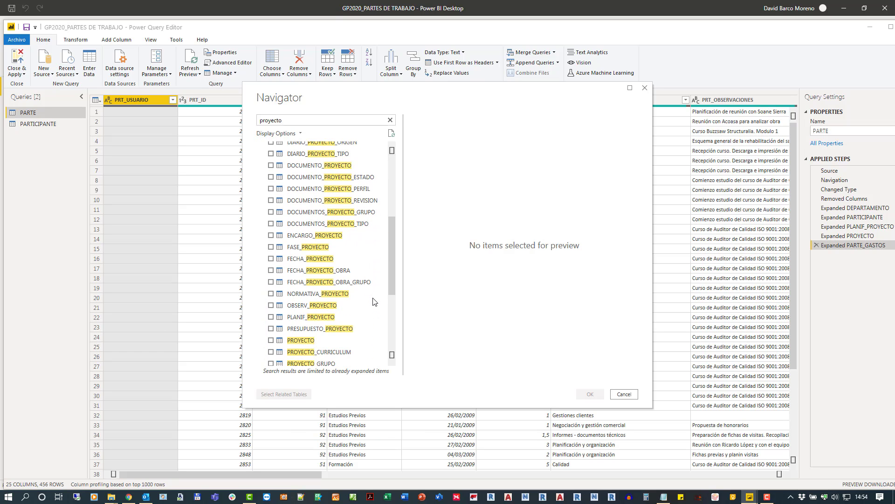
scroll(373, 301, down, 3)
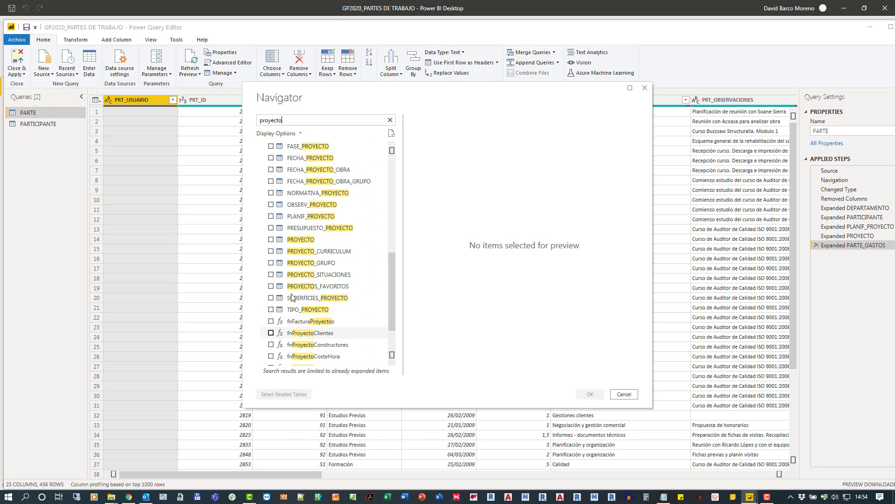
click(279, 240)
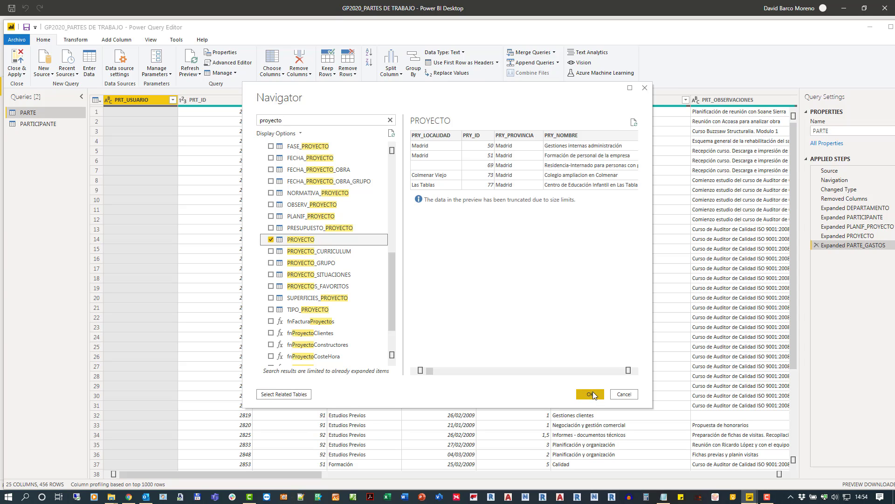
click(591, 395)
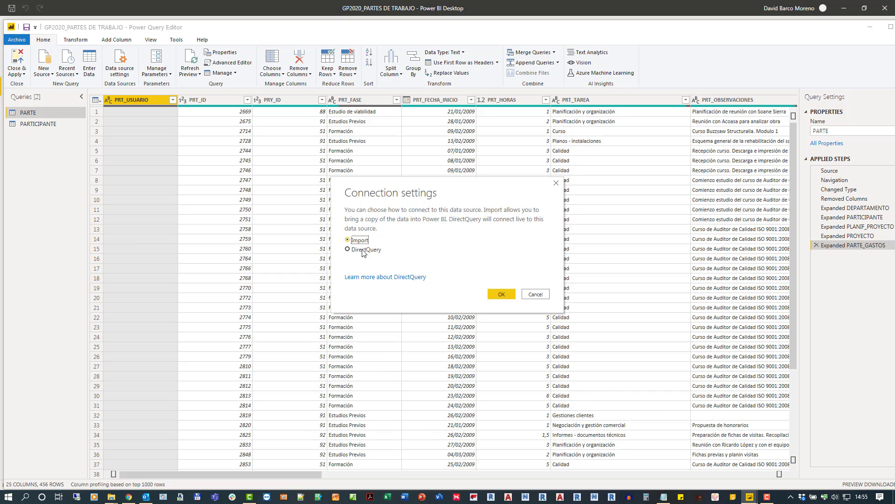
click(499, 293)
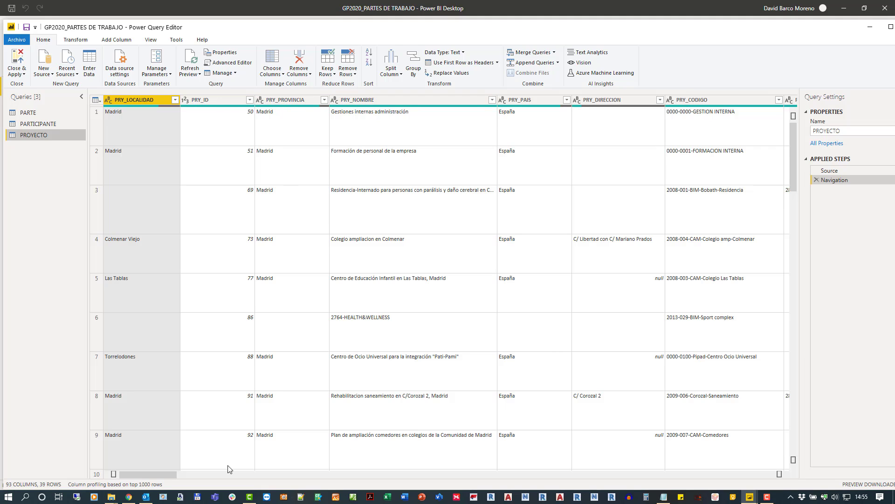
Examine the PRY_CARPETA column of the PROYECTO table and the data types available for it
drag(161, 474, 212, 474)
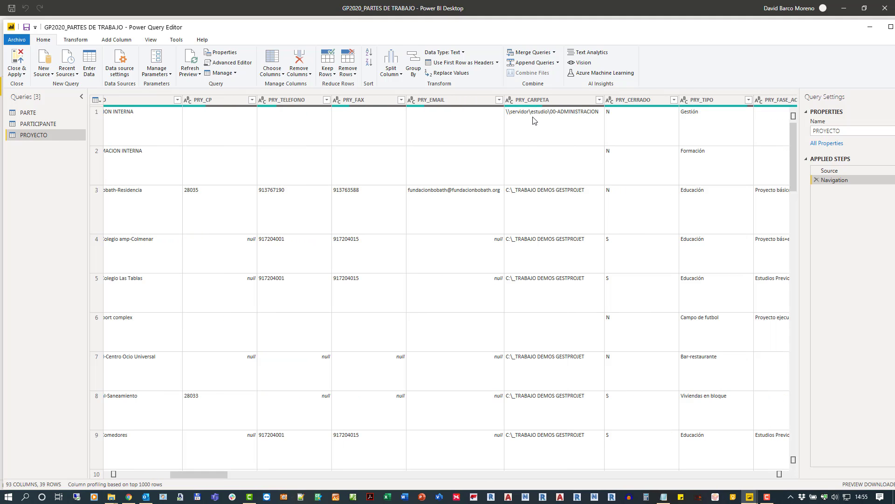
click(589, 102)
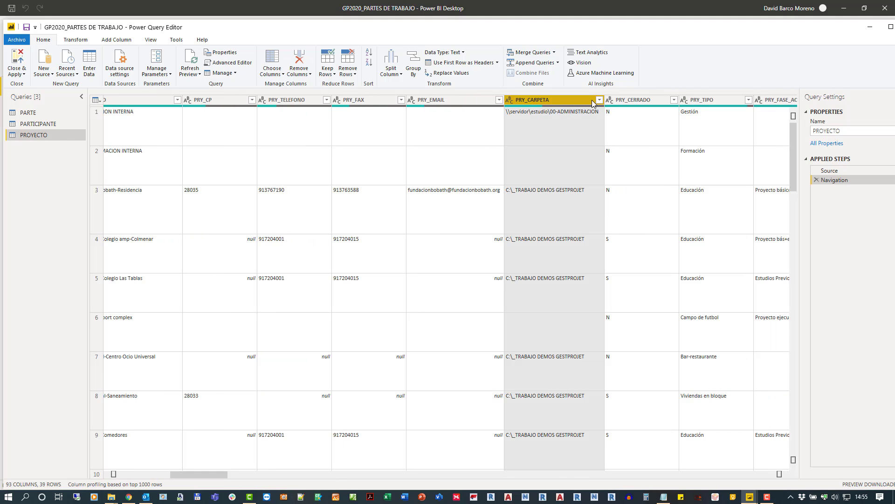
right_click(509, 101)
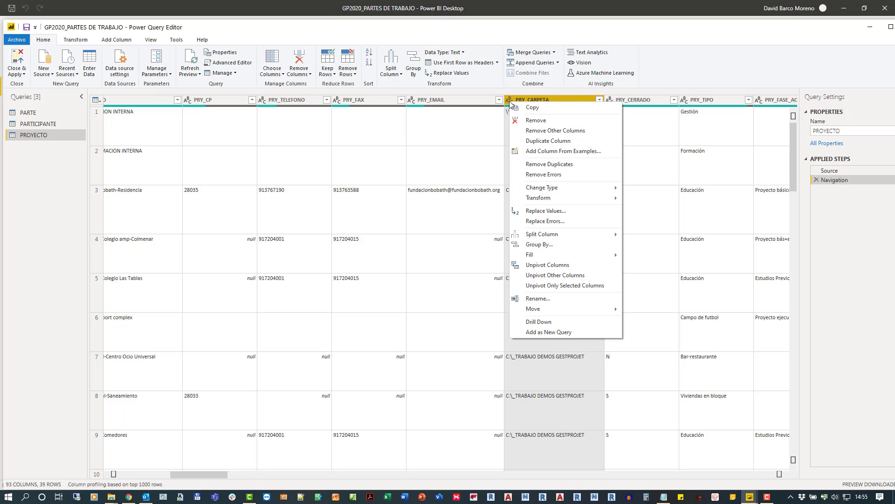
click(509, 101)
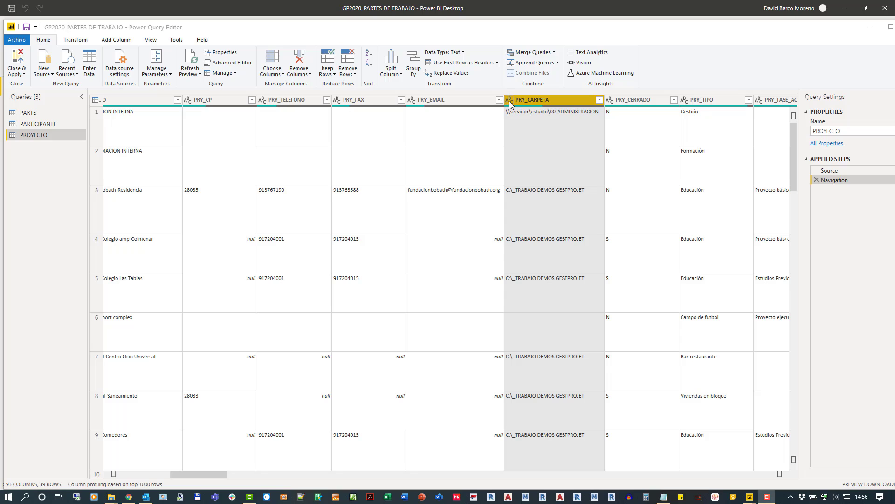
click(510, 102)
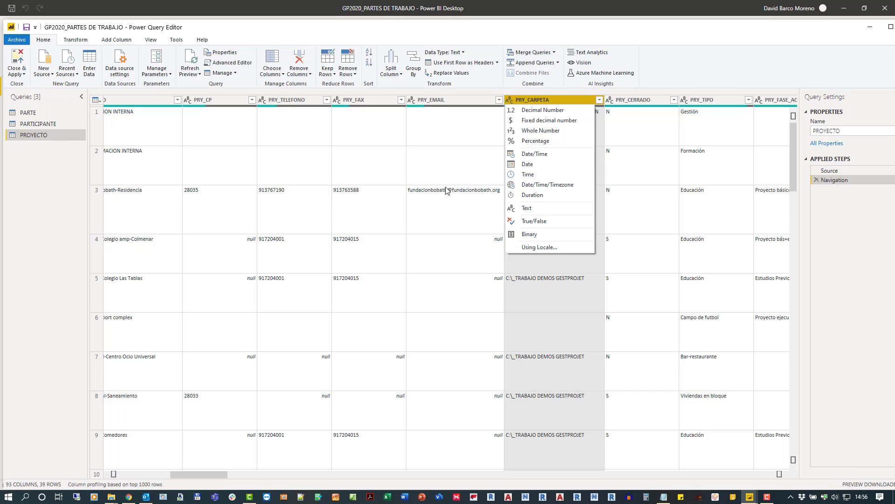
click(695, 67)
Change the data type of the PRY_FECHA_INICIO and PRY_FECHA_FIN columns to Date
drag(208, 475, 308, 483)
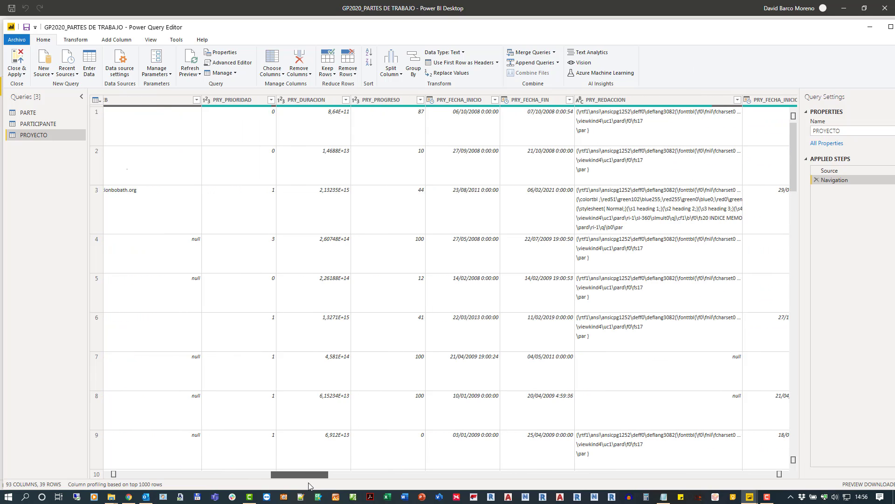
click(432, 101)
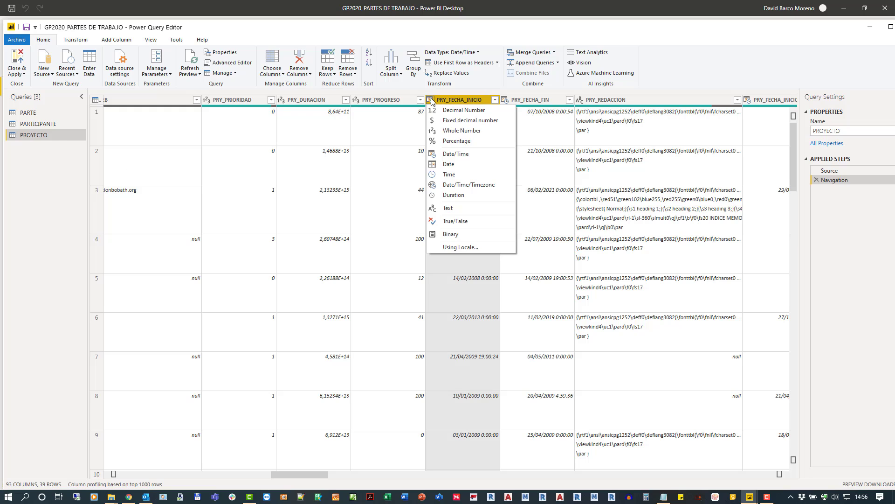
click(466, 164)
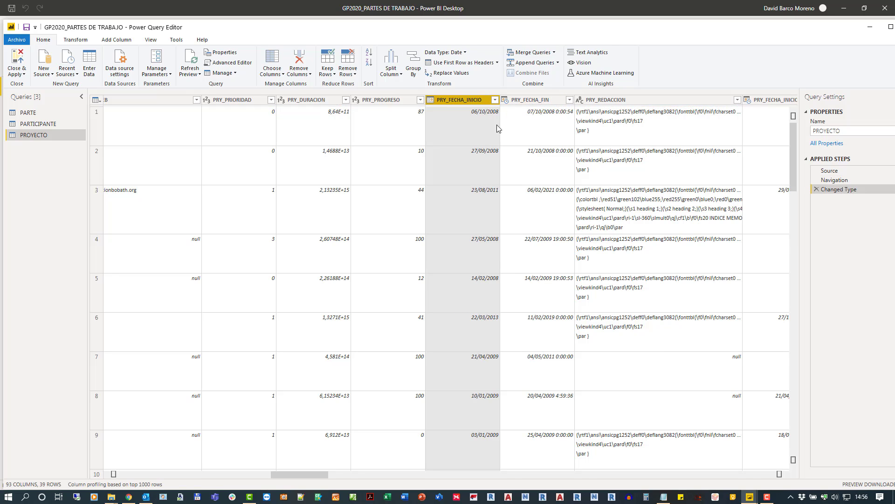
click(505, 100)
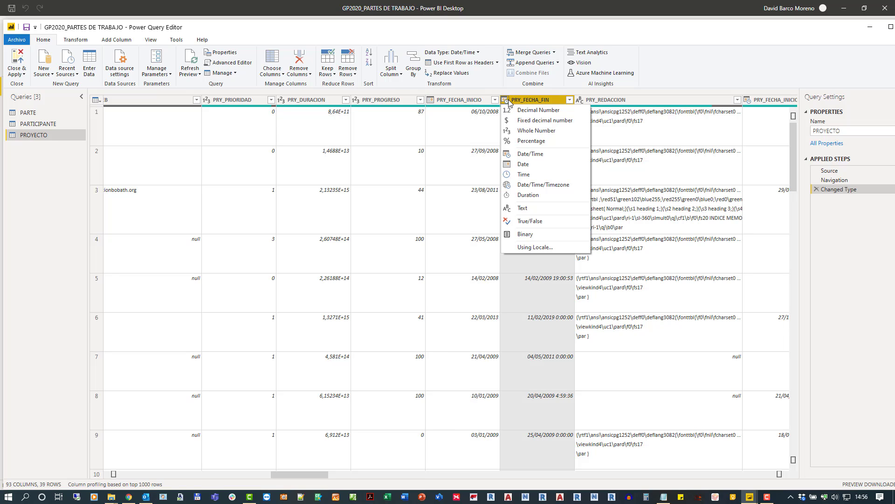
click(508, 163)
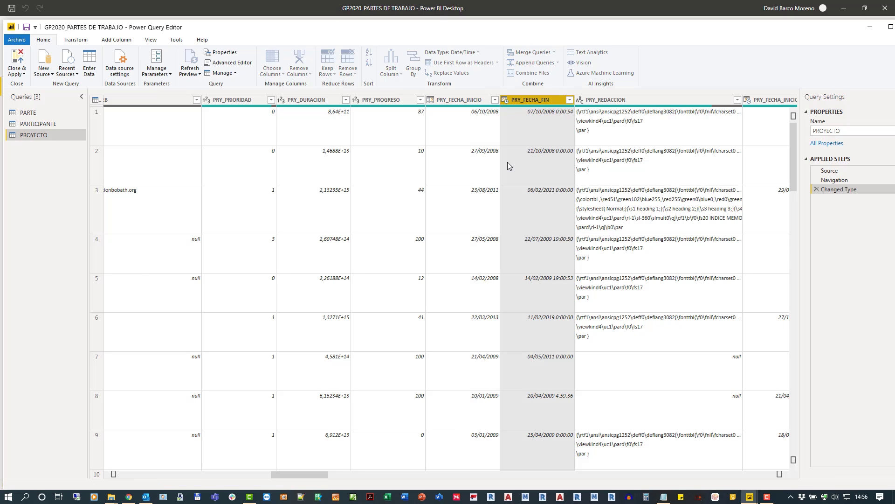
Try the Duration data type on the PRY_DURACION column and return it to Whole Number, replacing the current conversion
click(282, 100)
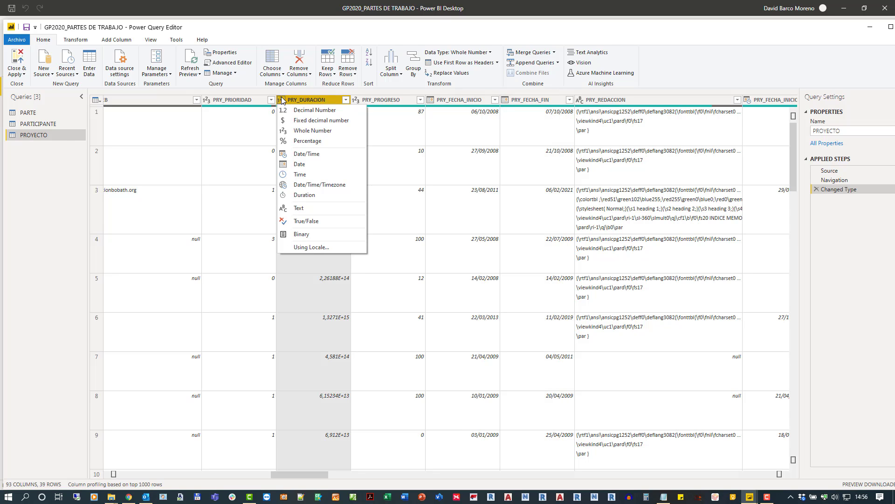
click(285, 195)
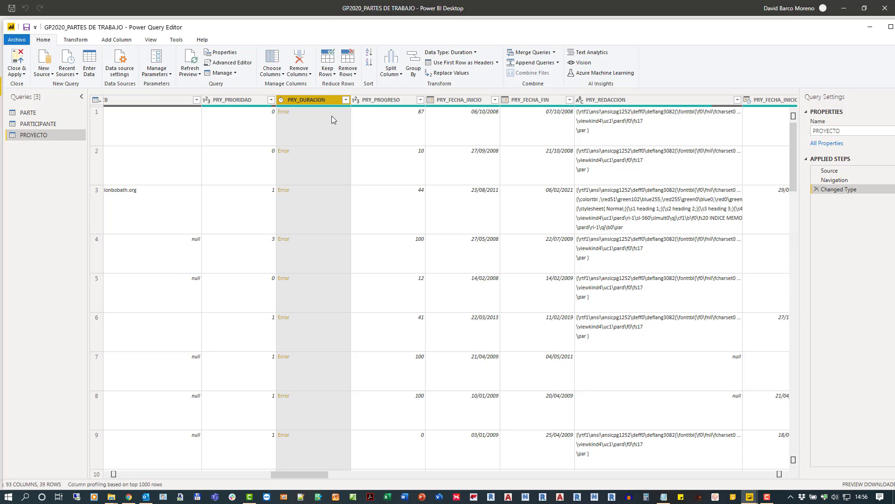
click(281, 101)
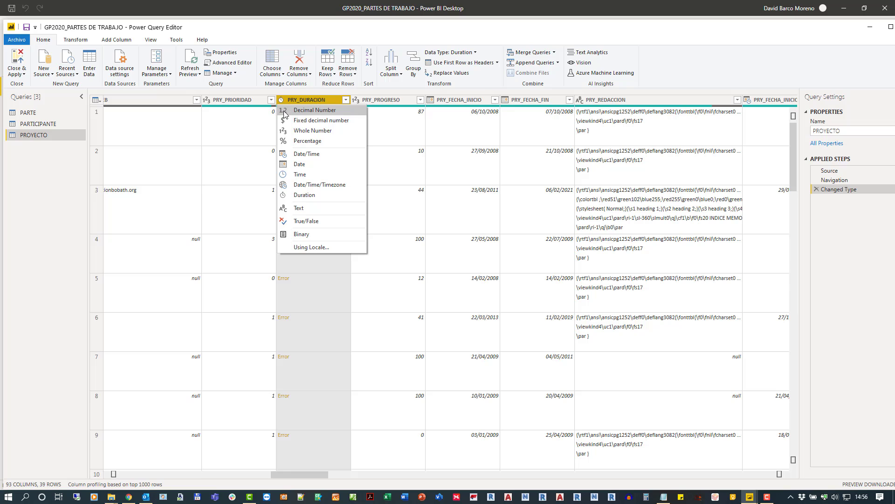
click(289, 131)
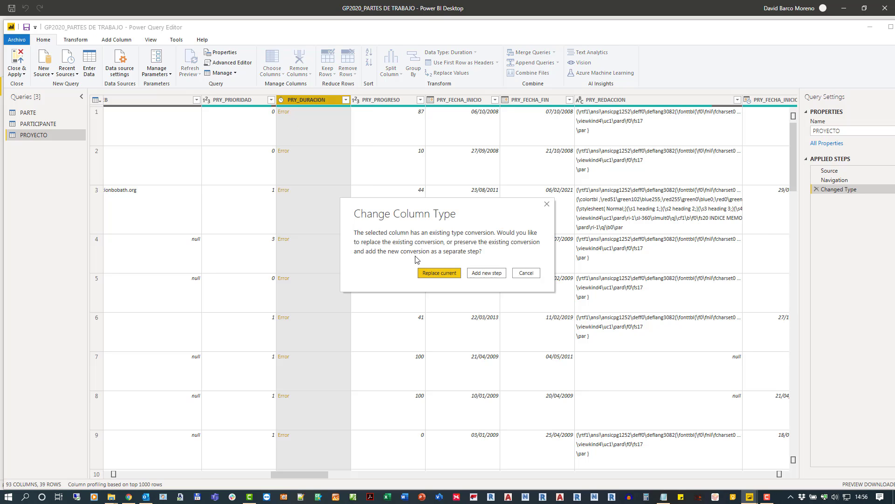
click(440, 273)
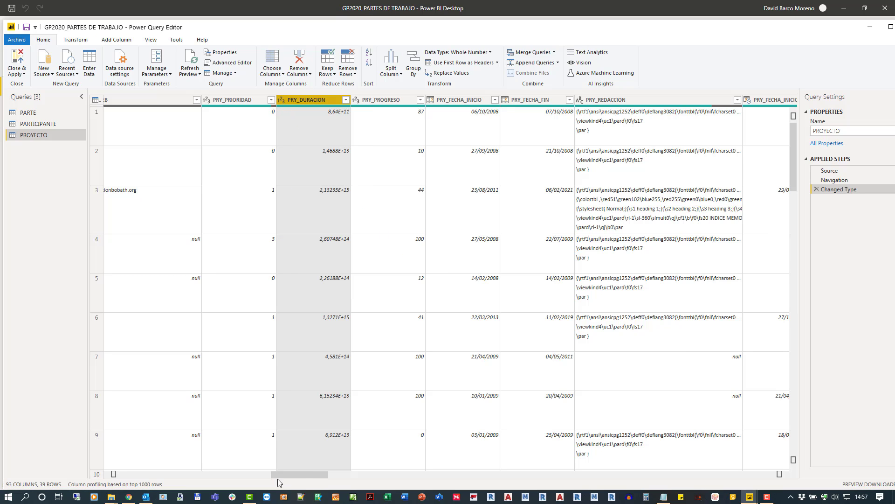
Change the data type of the PRY_FECHA_INICIO_REAL and PRY_FECHA_FIN_REAL columns to Date
drag(296, 473, 328, 473)
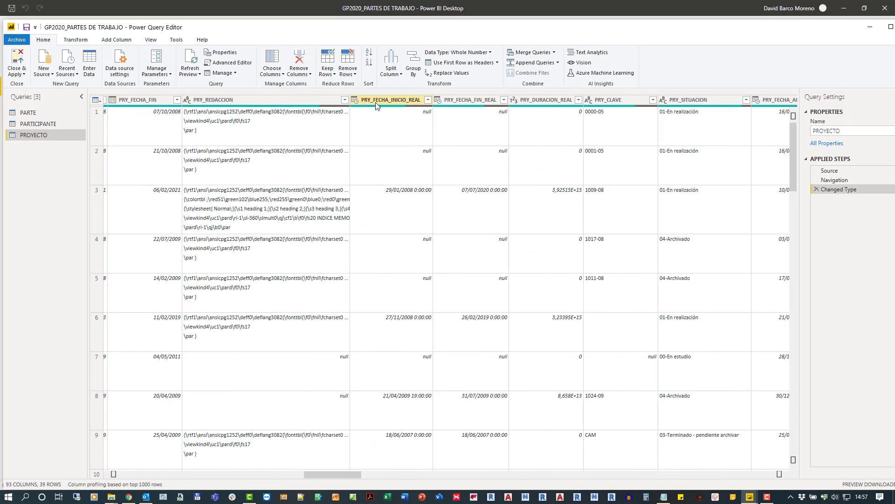
click(356, 99)
click(373, 163)
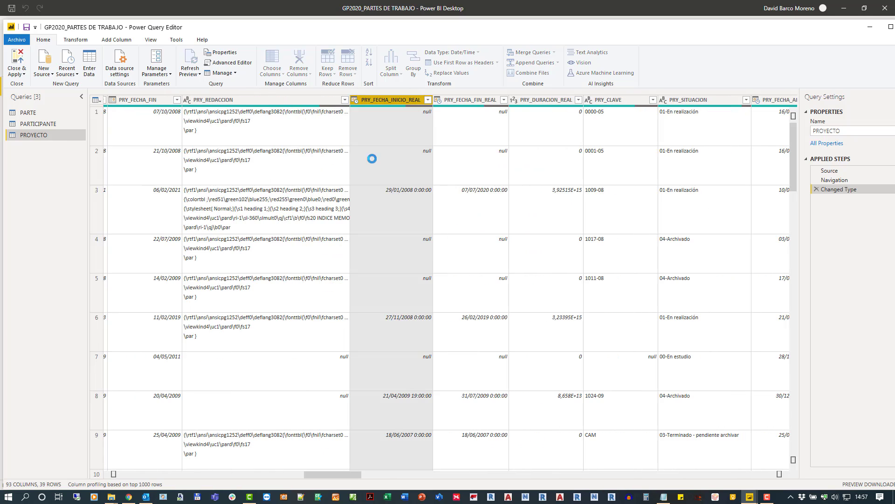
click(438, 100)
click(455, 164)
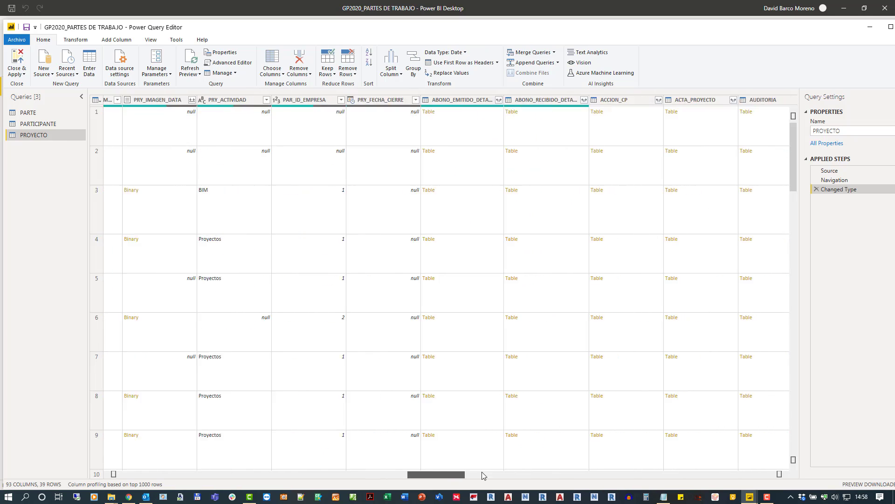
Look across the PROYECTO columns and remove the REGISTRO_GESTIONES related-table column
drag(482, 473, 158, 468)
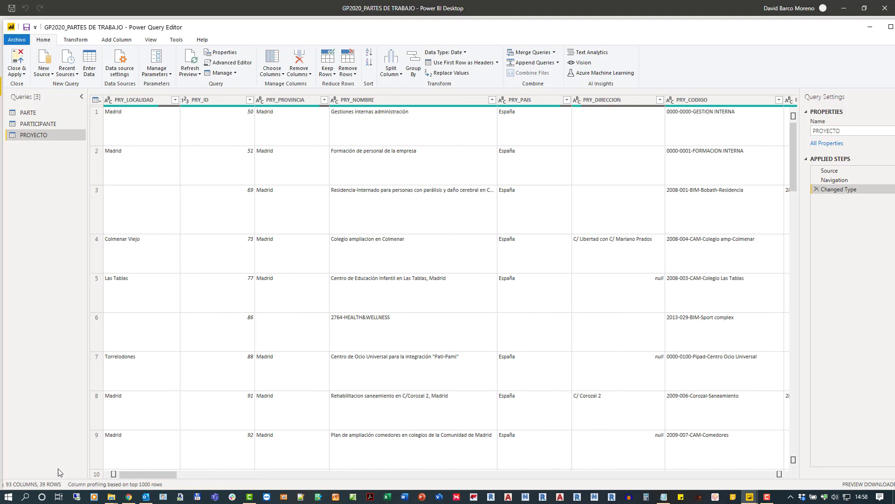
drag(133, 477, 746, 476)
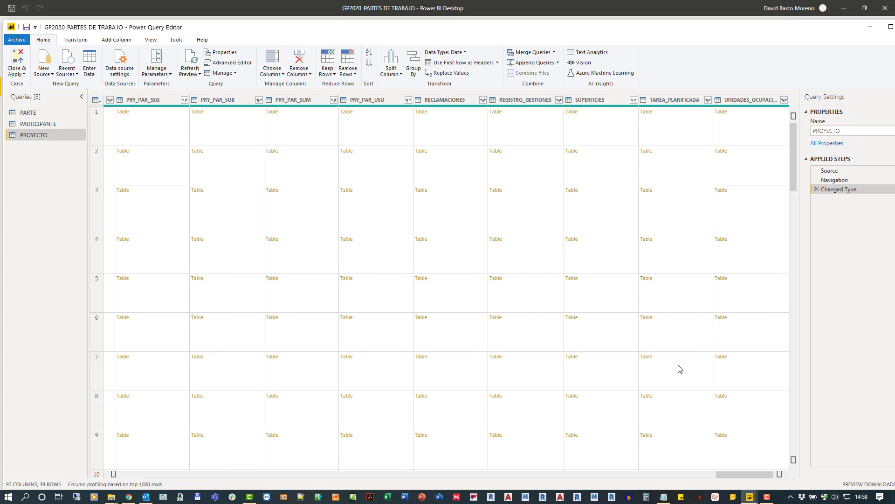
click(528, 100)
key(Delete)
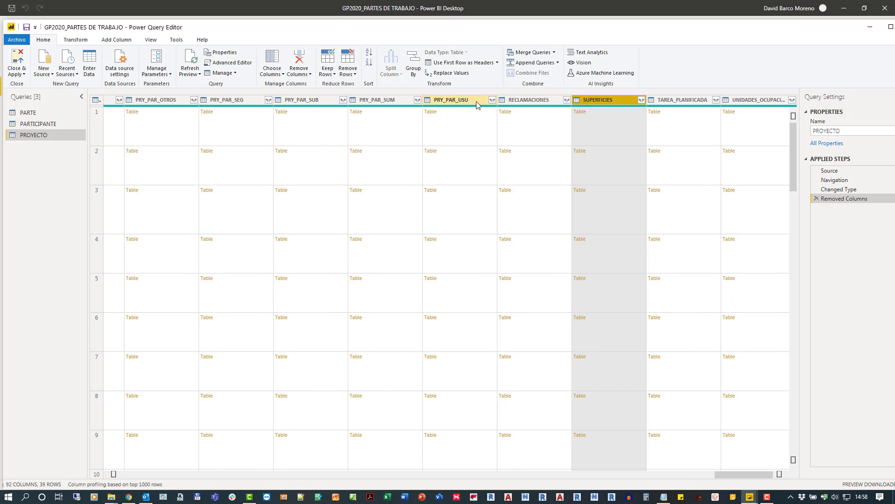
Remove the related-table columns from RECLAMACIONES through UNIDADES_OCUPACI..., including PRY_PAR_USU repositioned after SUPERFICIES, and apply the query changes to the report
drag(476, 100, 684, 107)
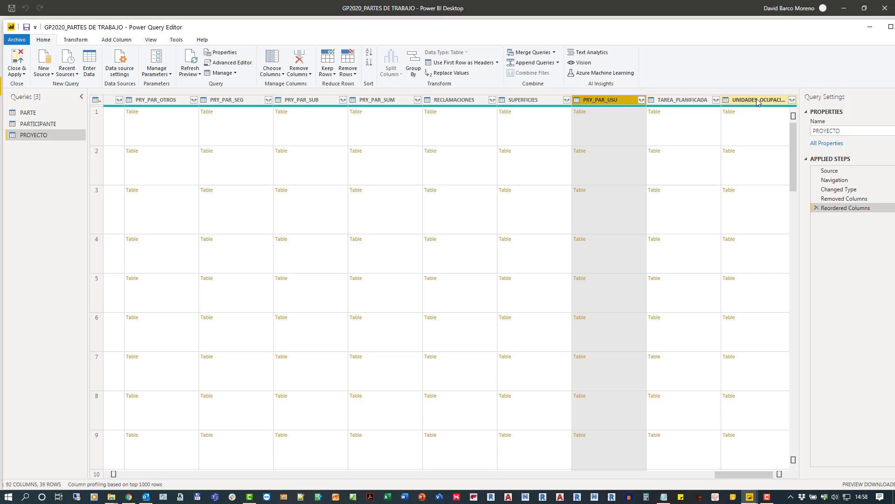
shift+click(756, 99)
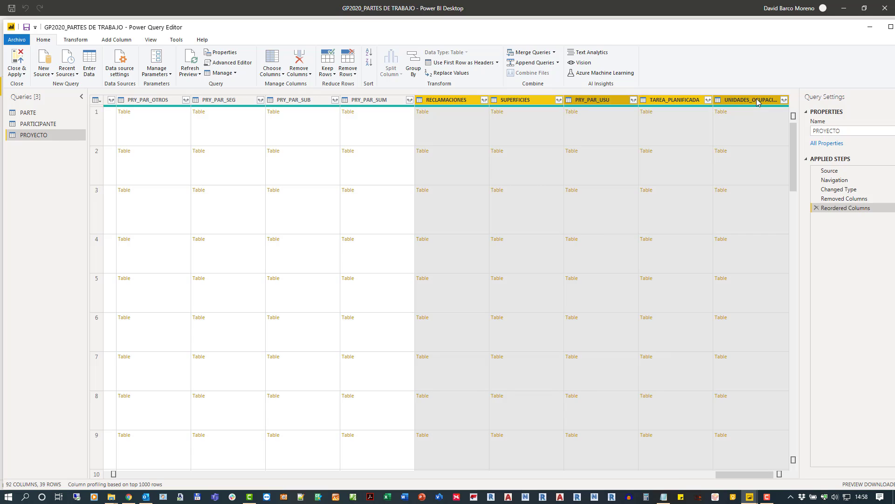
click(299, 60)
click(16, 58)
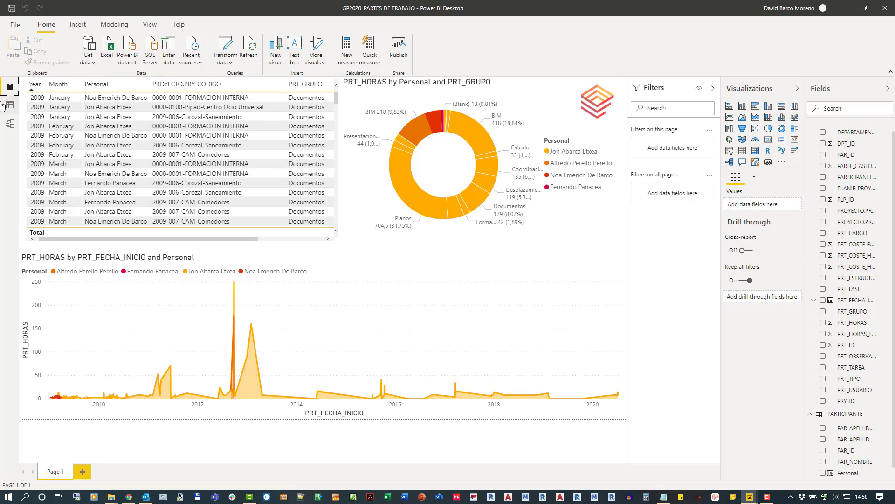
In the model diagram, lengthen the PROYECTO table to show more fields, including PRY_ID, and move it closer to PARTICIPANTE
click(9, 124)
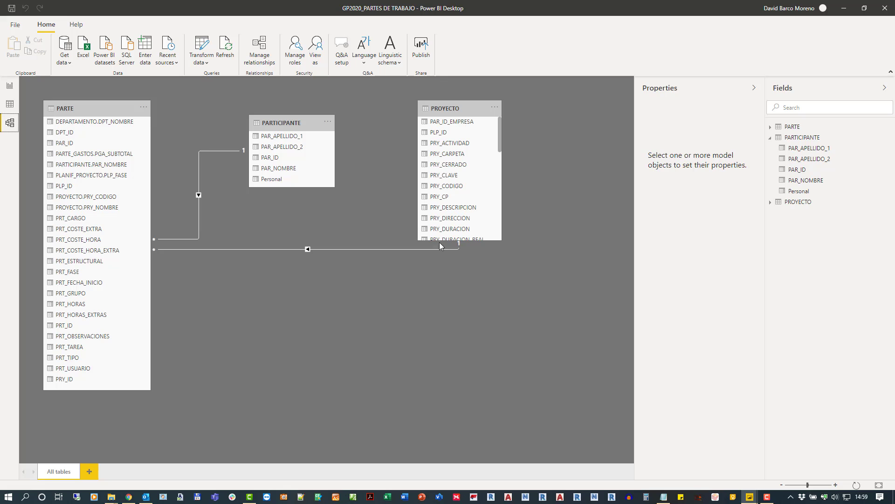
drag(441, 241, 442, 427)
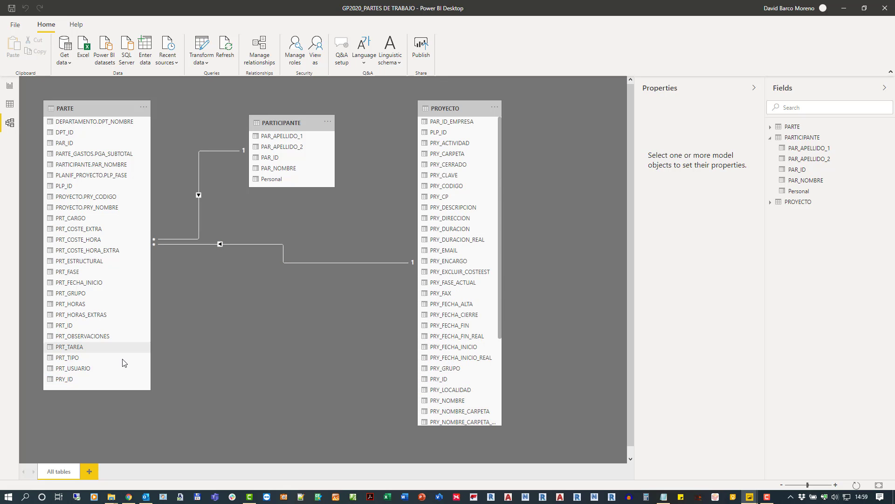
click(100, 380)
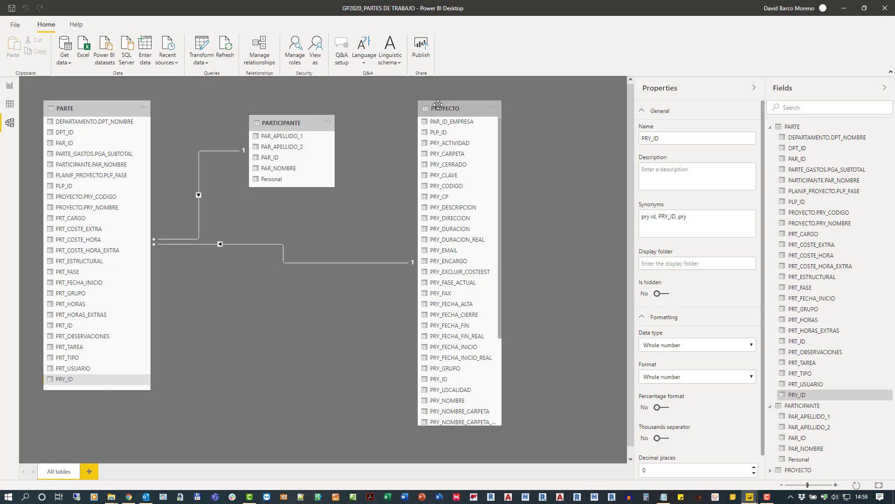
drag(436, 107, 387, 107)
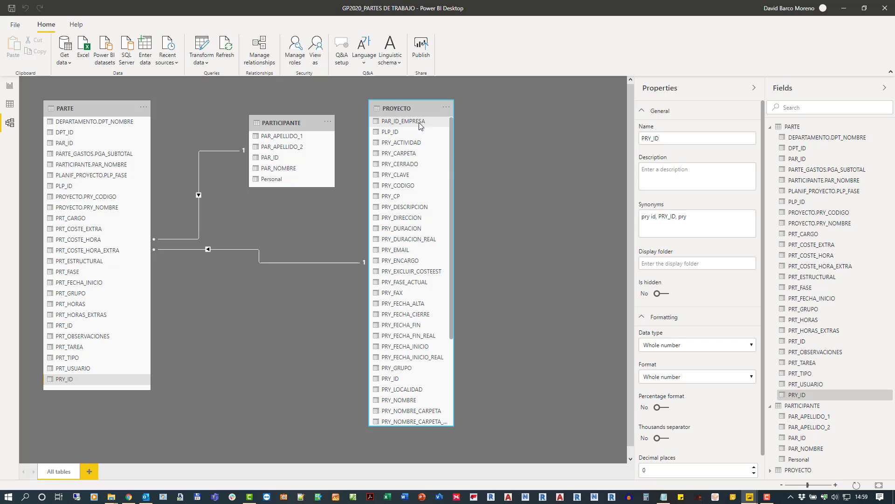
In the report, cross-filter the visuals by the January 2009 Corozal-Saneamiento row's Personal value, and clear that filter by selecting the donut chart
click(9, 86)
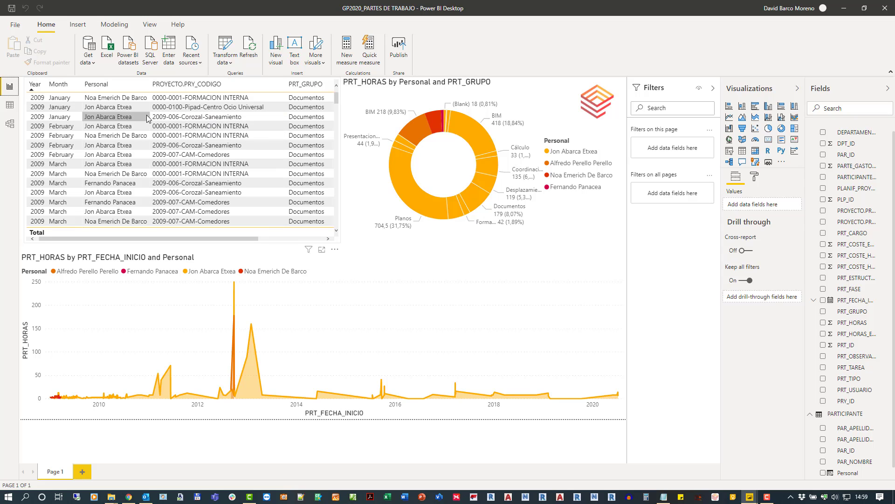
click(129, 118)
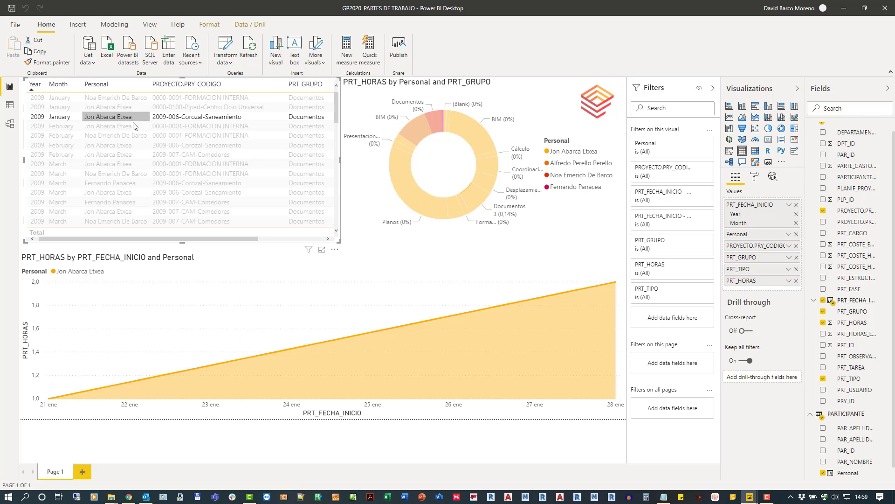
click(371, 103)
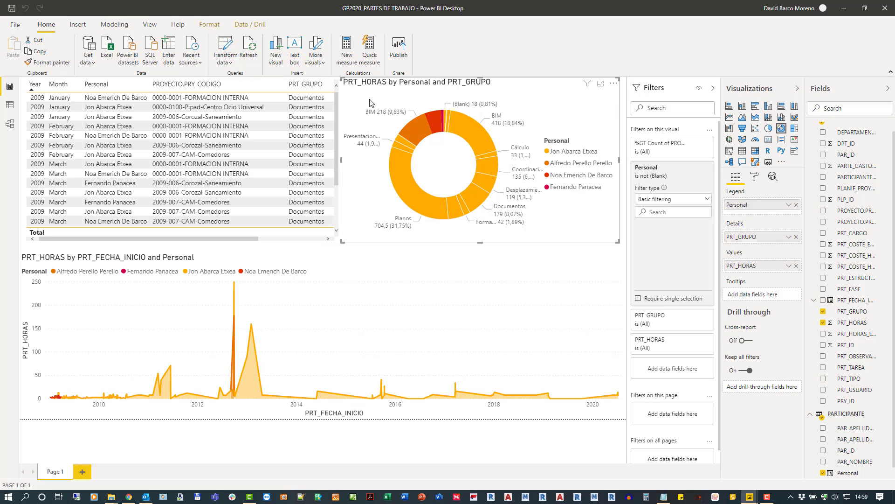